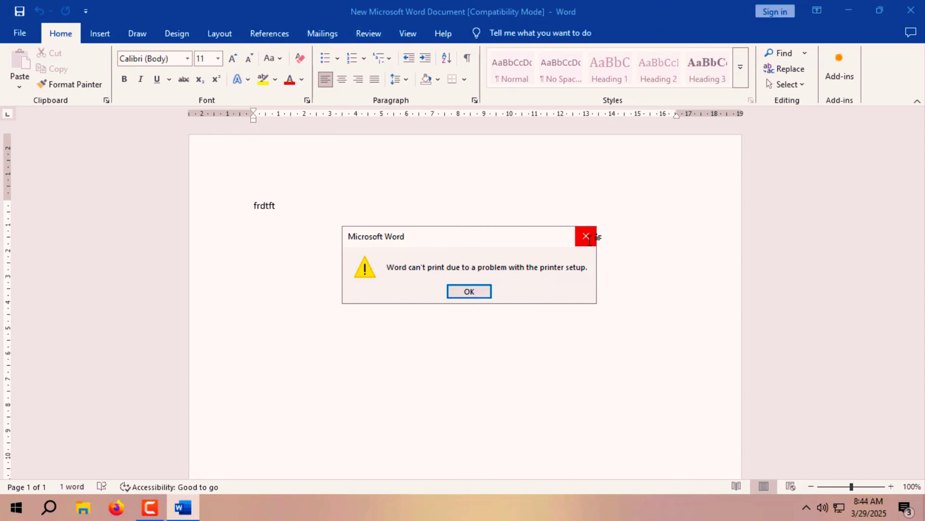
Dismiss Word's 'can't print' printer setup warning and exit Word.
left_click(586, 236)
left_click(911, 11)
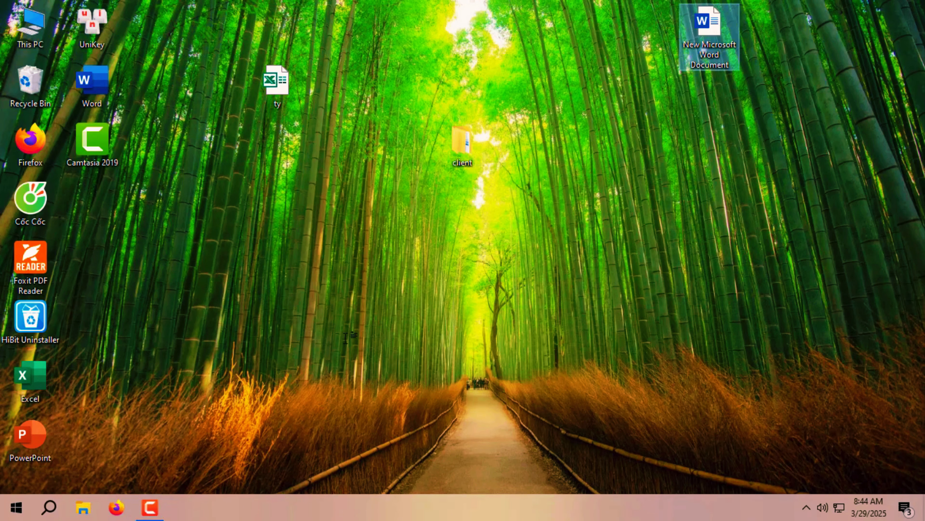
Open Devices and Printers from Control Panel and refresh it to show HP LaserJet P1006 as default.
left_click(58, 514)
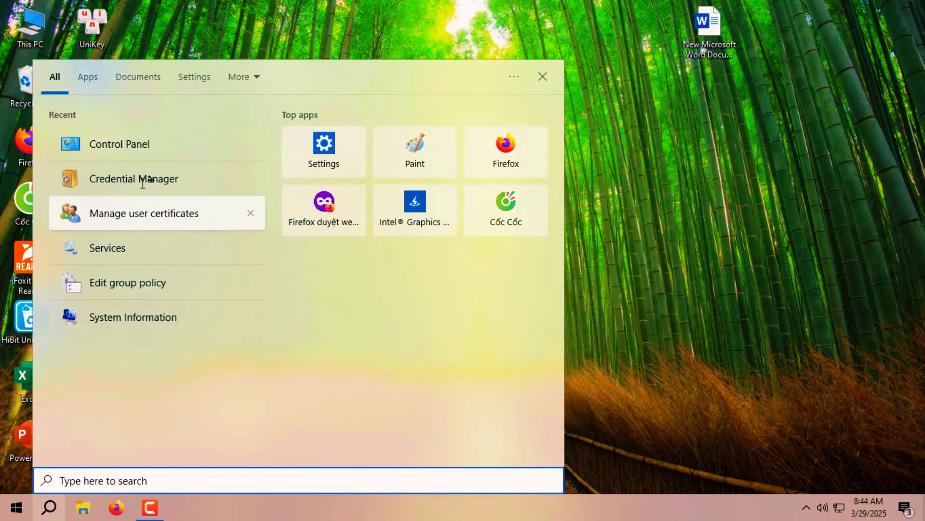
left_click(131, 145)
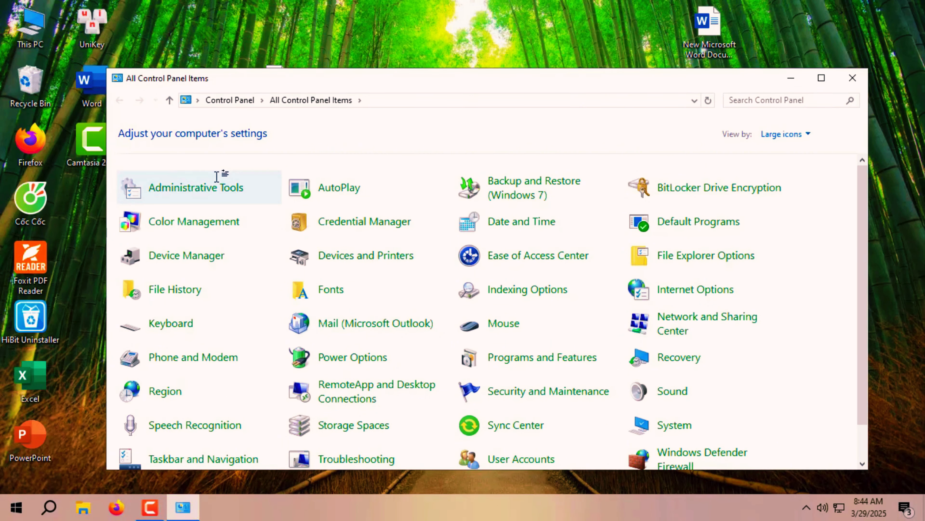
left_click(396, 256)
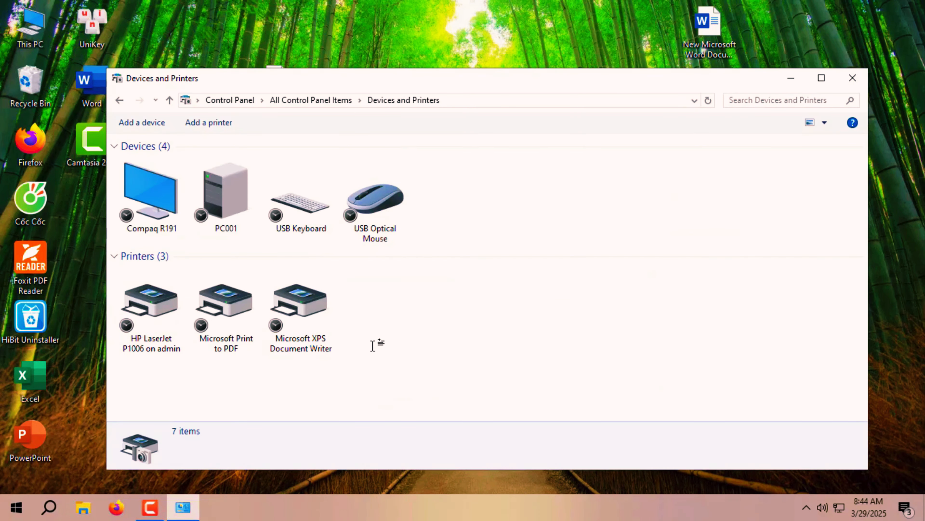
right_click(477, 286)
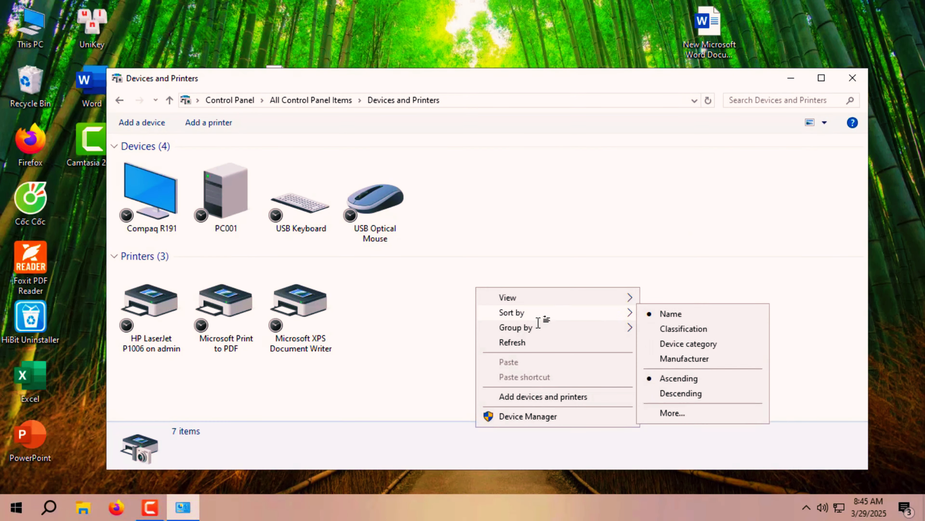
left_click(534, 340)
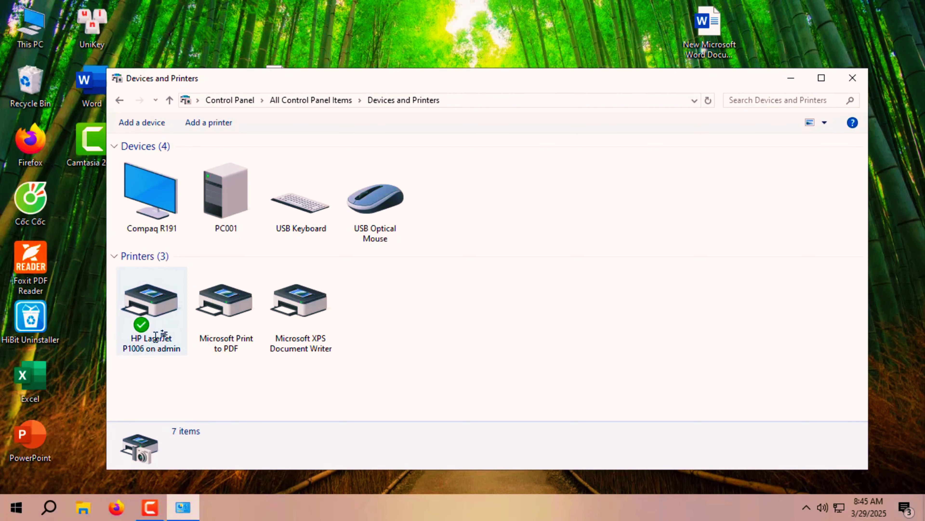
right_click(159, 322)
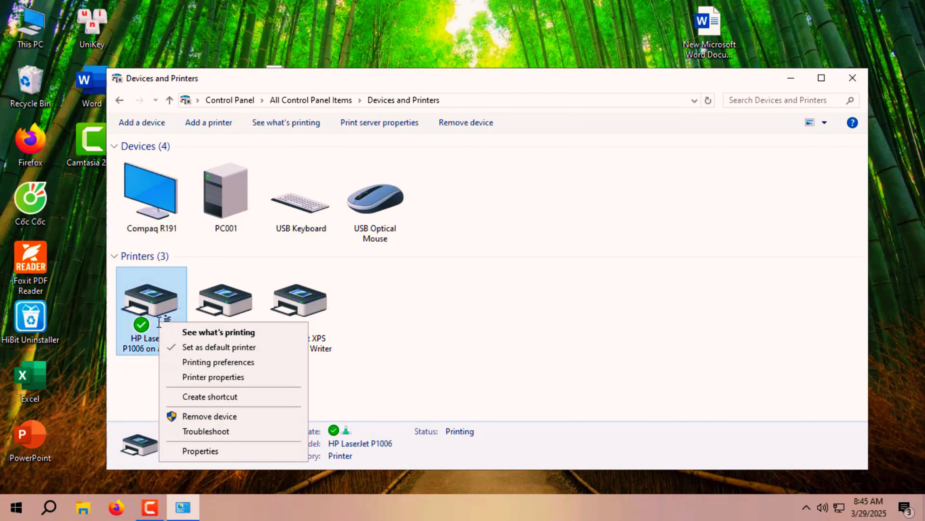
left_click(234, 378)
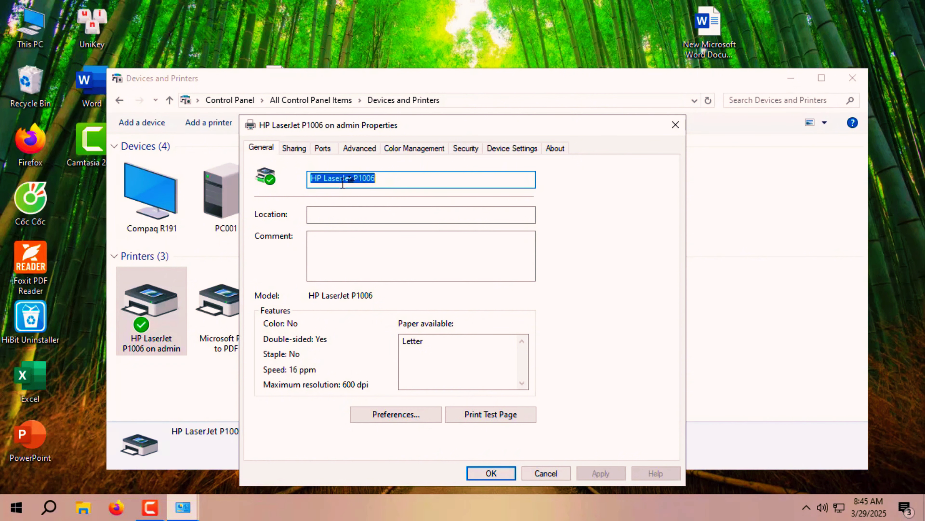
left_click(295, 147)
left_click(327, 148)
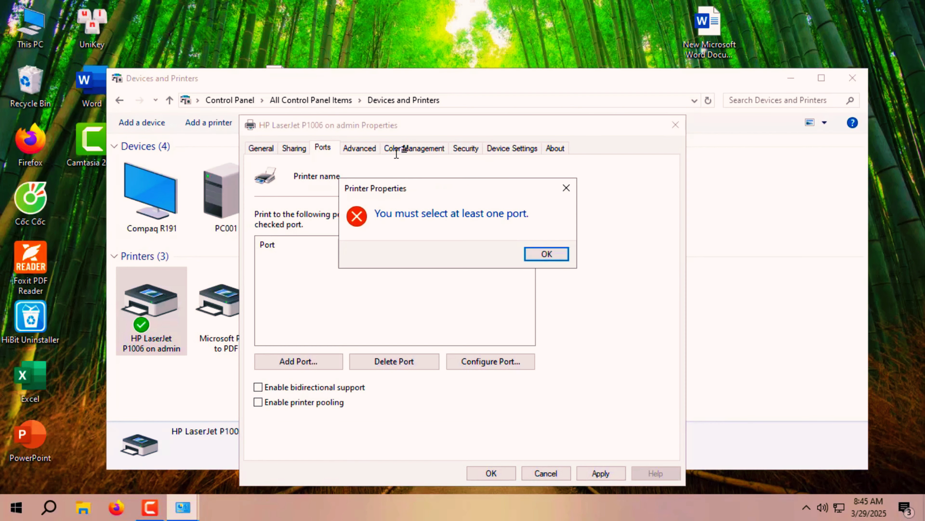
left_click(544, 253)
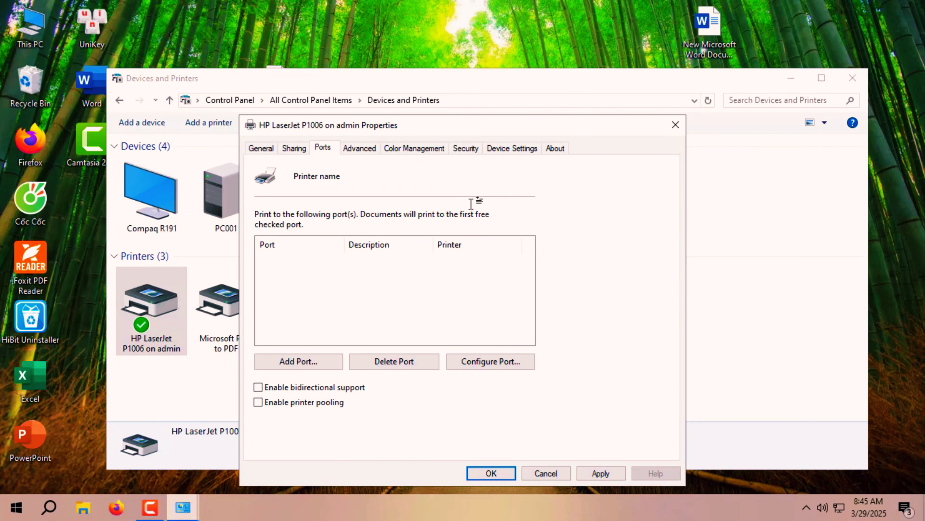
left_click(359, 148)
left_click(545, 254)
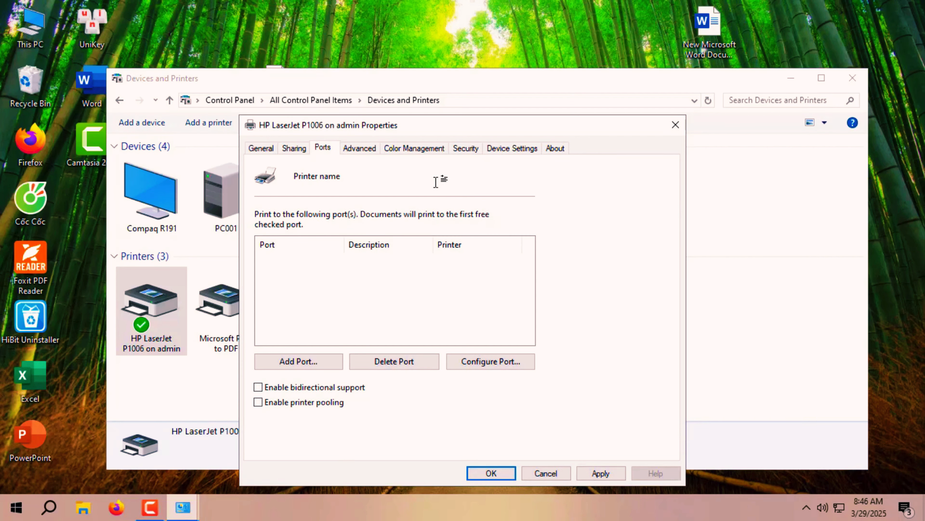
left_click(363, 146)
left_click(552, 254)
left_click(368, 147)
left_click(540, 252)
left_click(435, 148)
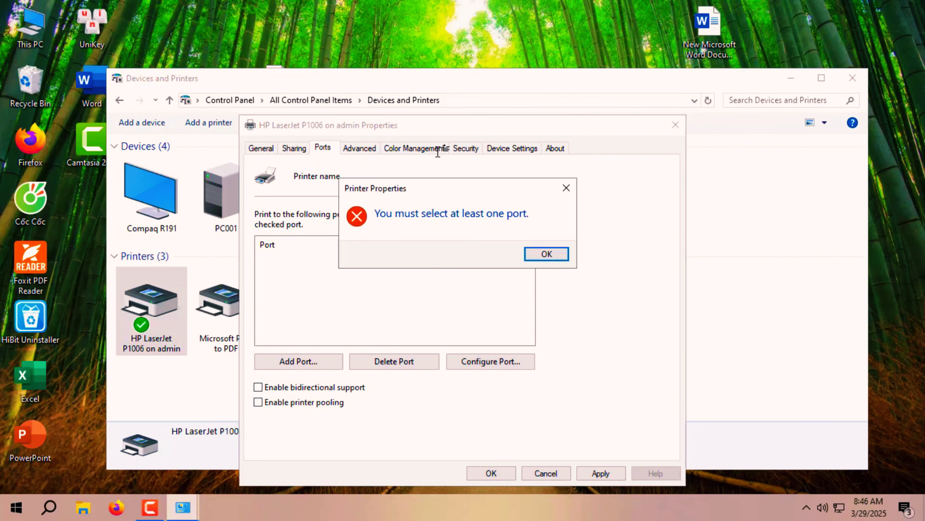
left_click(550, 253)
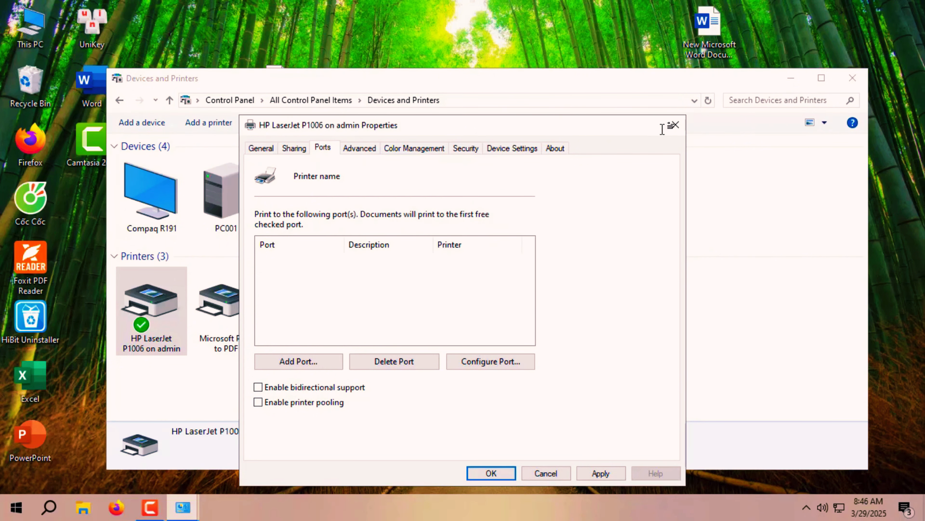
left_click(676, 124)
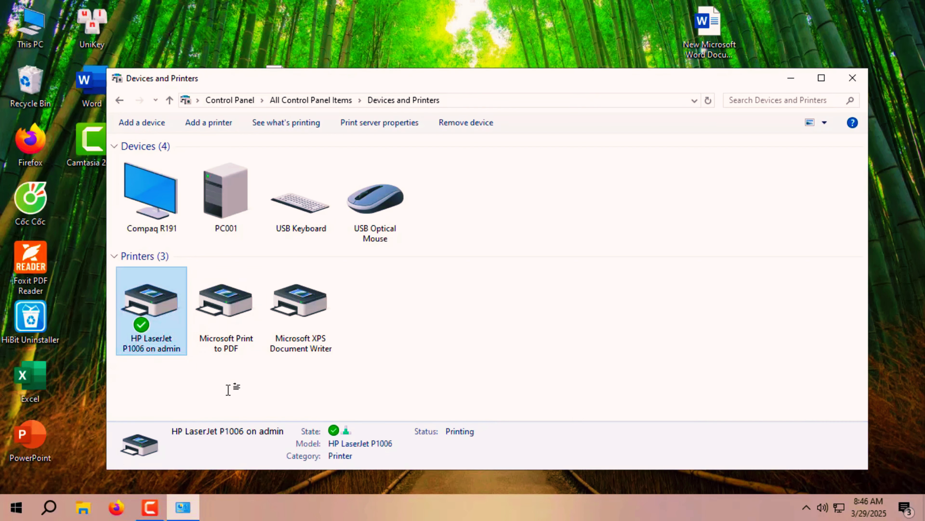
Connect to \\admin through the Run dialog.
key("super+r")
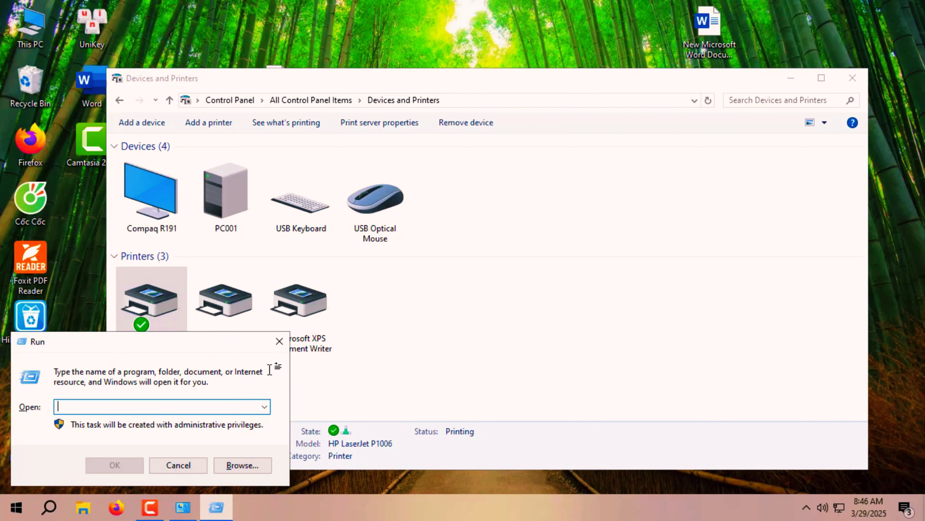
type("\\\\")
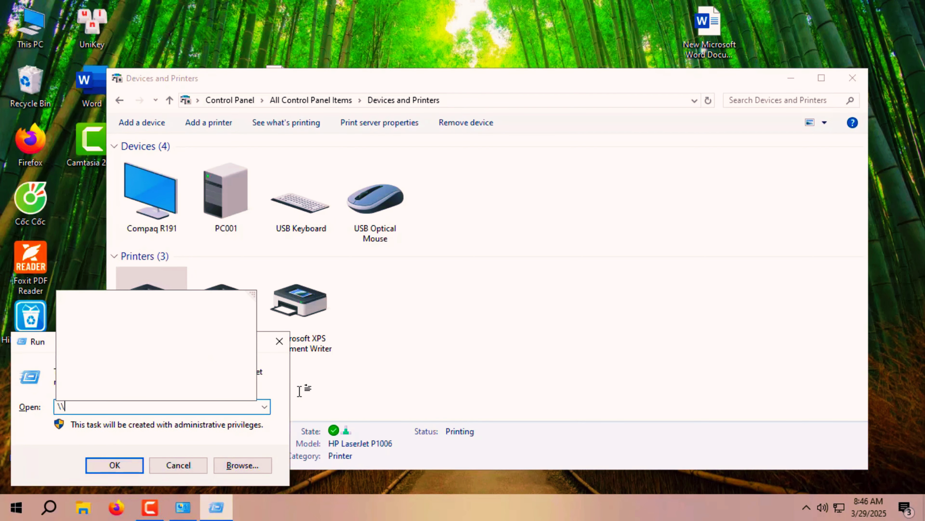
type("ad")
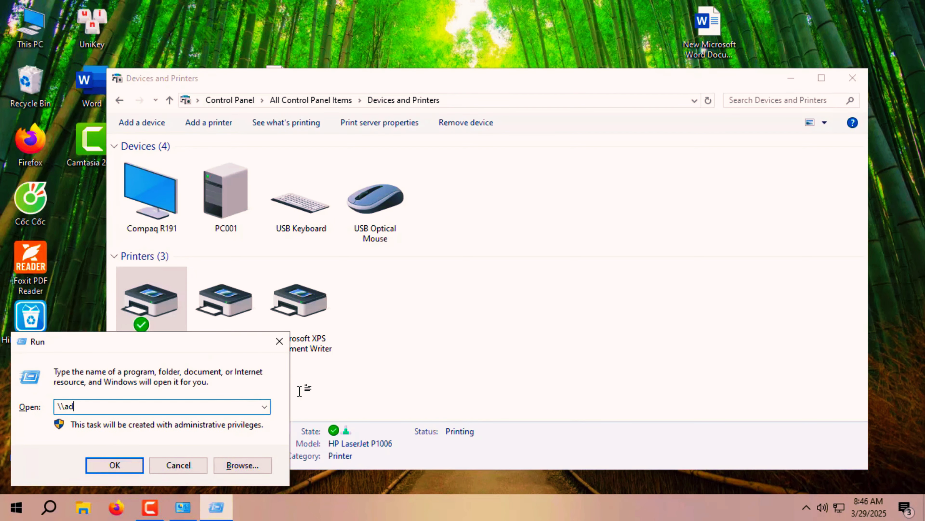
type("min")
left_click(121, 459)
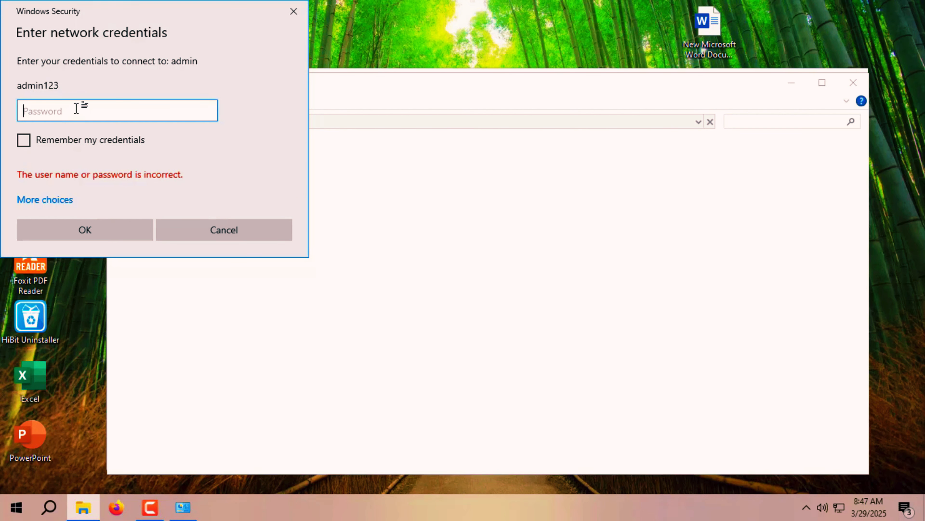
Enter the admin computer's network password and submit the Windows Security prompt.
type("••••••••")
left_click(121, 230)
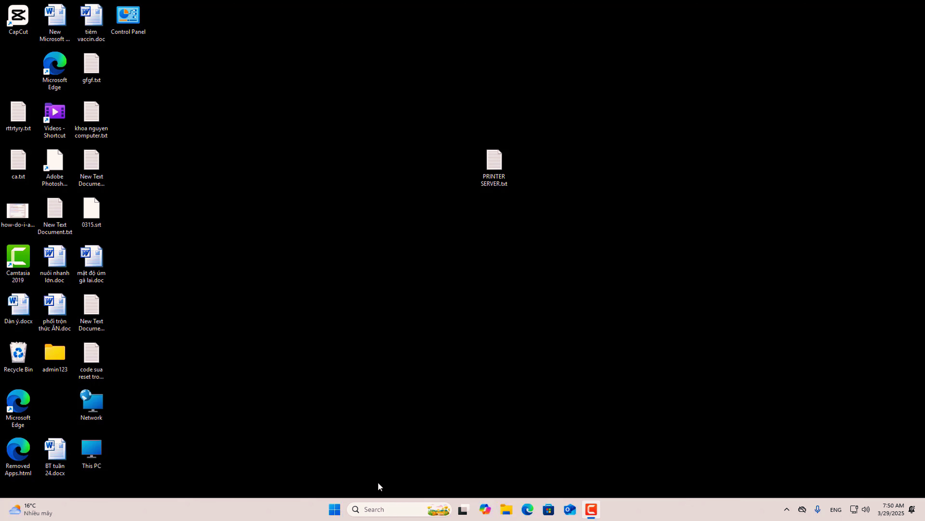
Open Properties for This PC from its desktop context menu.
right_click(94, 452)
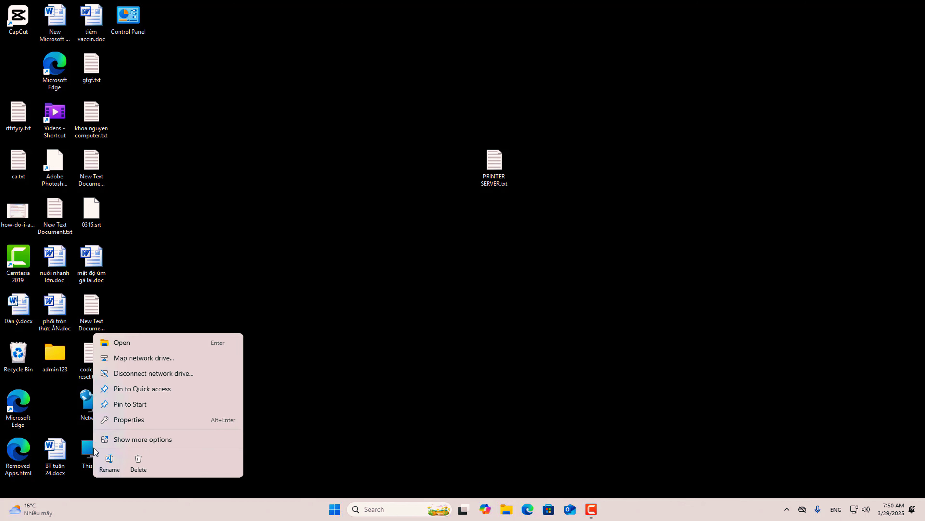
left_click(131, 423)
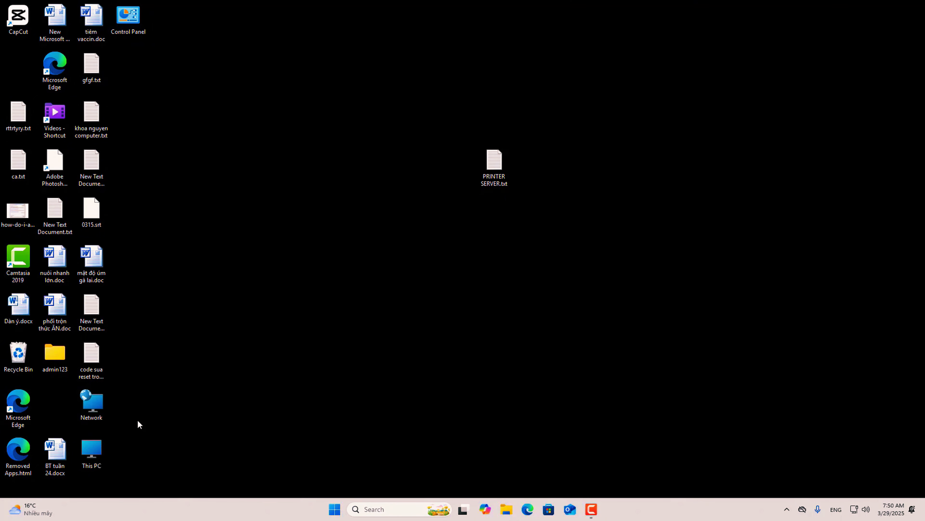
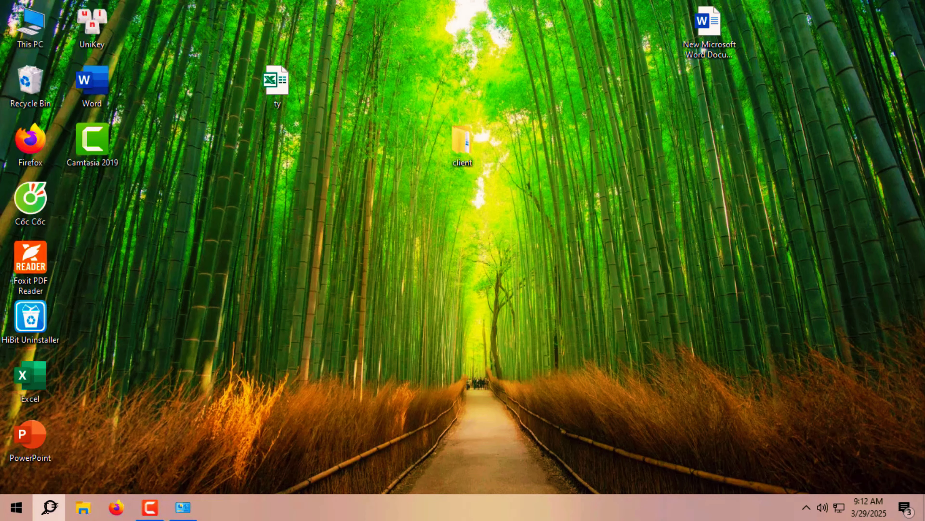
Launch Credential Manager from the Recent list in Windows Search.
left_click(55, 501)
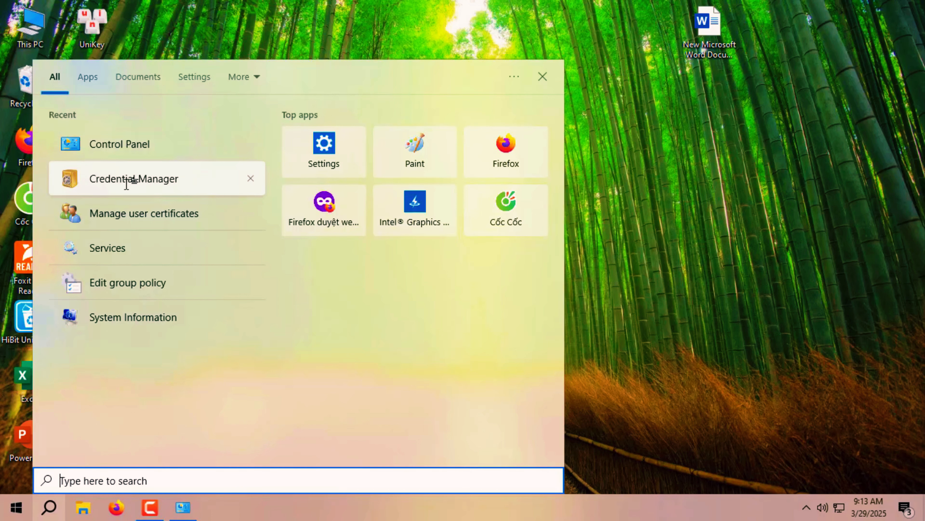
left_click(126, 179)
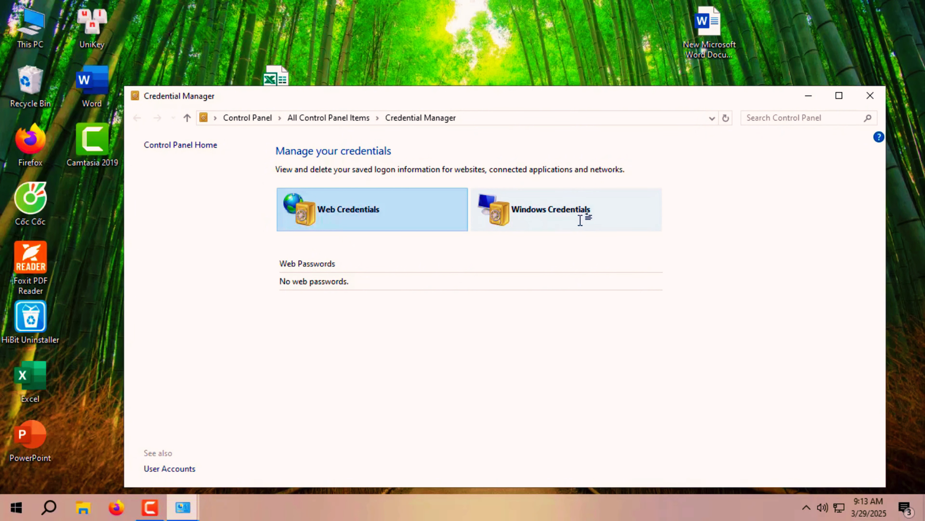
Under Windows Credentials, expand the saved 192.168.1.7 entry and open it for editing.
left_click(579, 218)
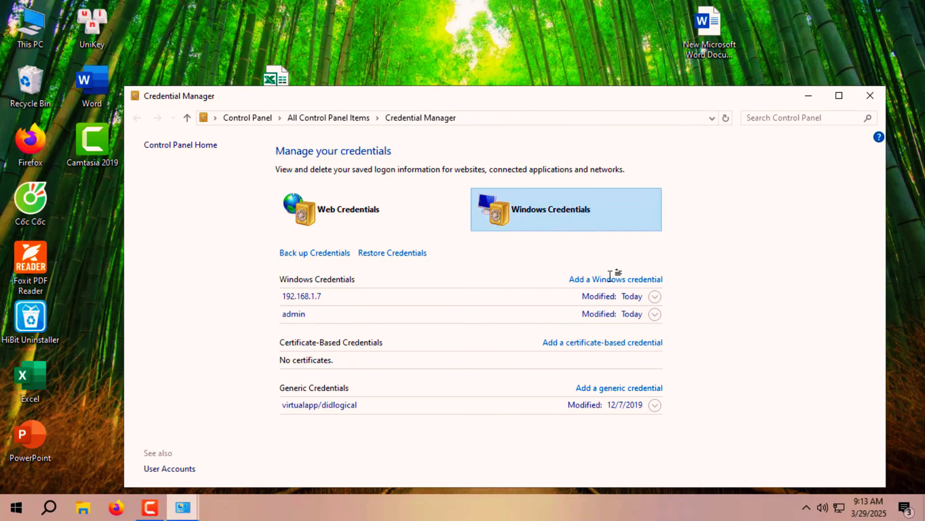
left_click(655, 297)
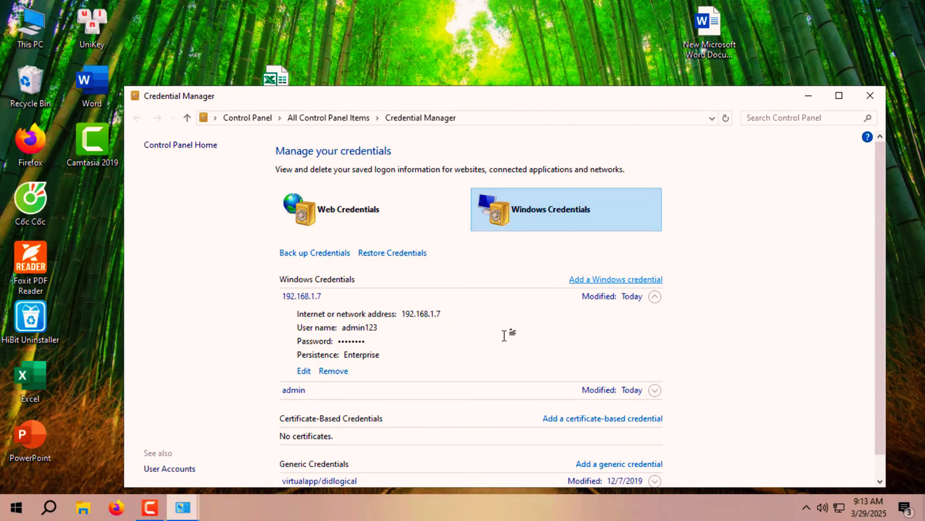
left_click(300, 371)
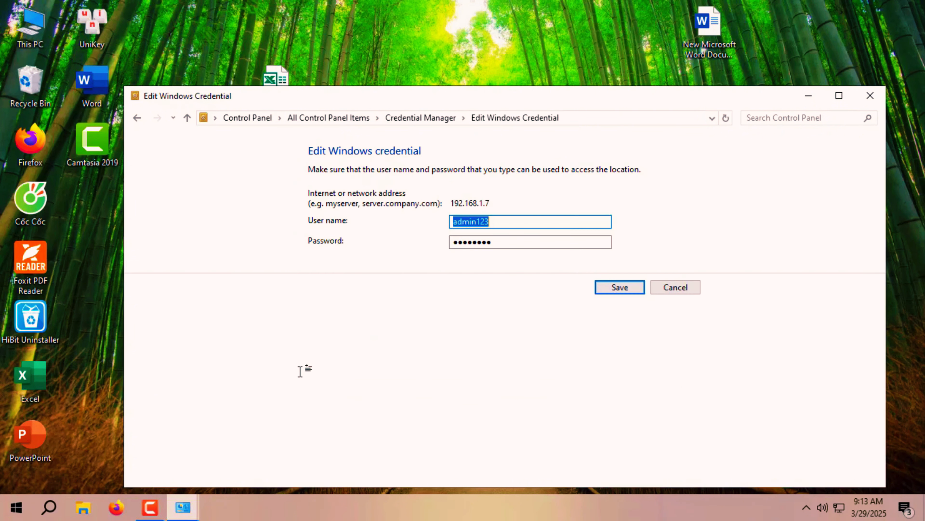
Replace the 192.168.1.7 credential's saved password with the new admin password and save it.
double_click(509, 244)
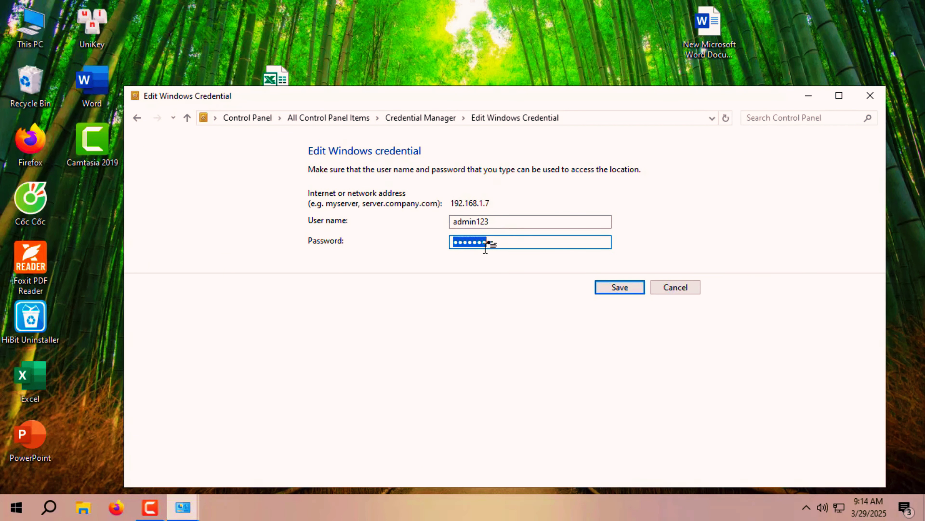
double_click(501, 245)
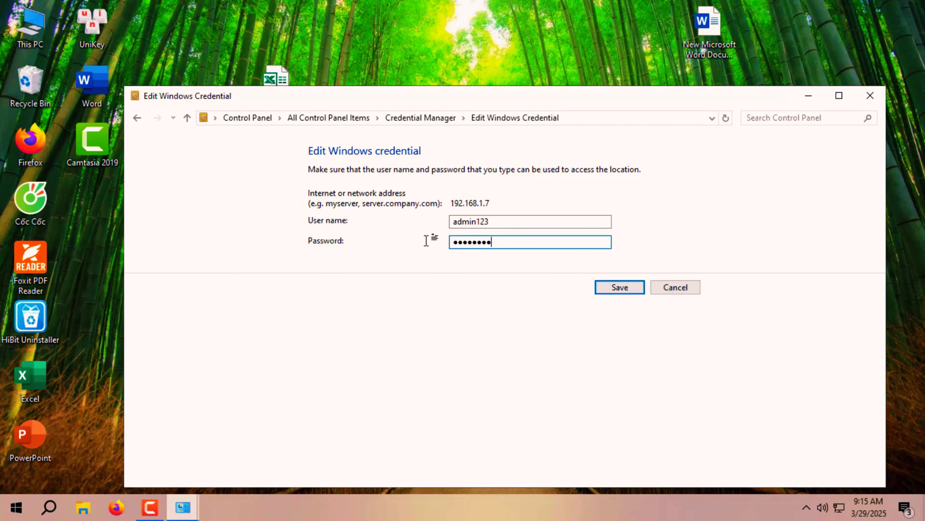
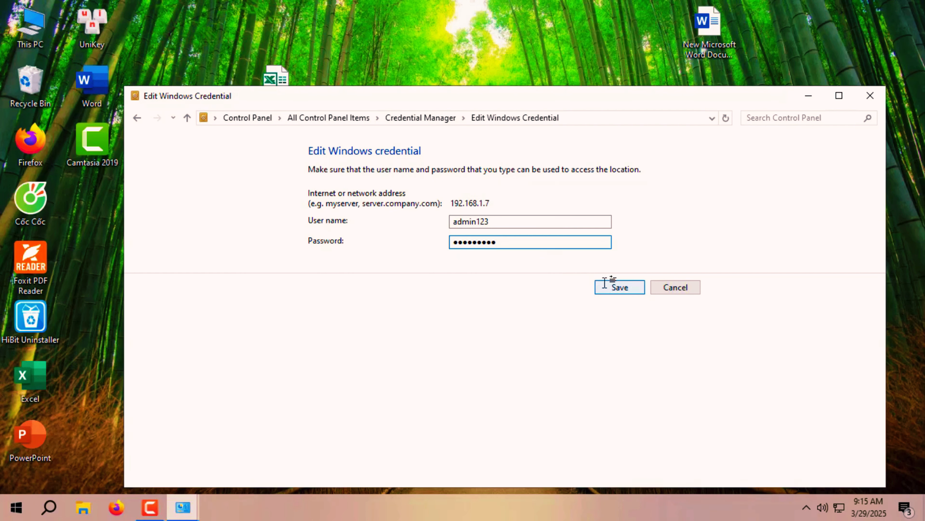
left_click(625, 287)
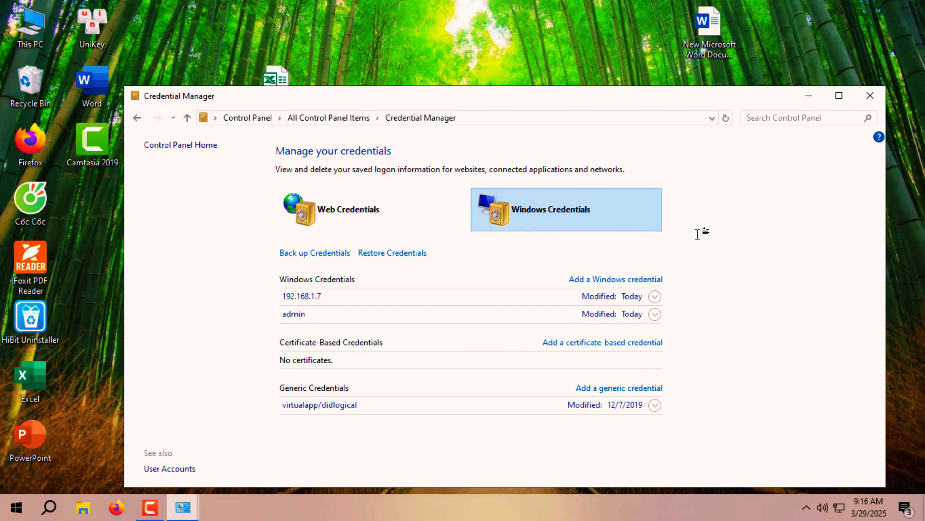
Close Credential Manager and open the Services console from Windows Search.
left_click(870, 95)
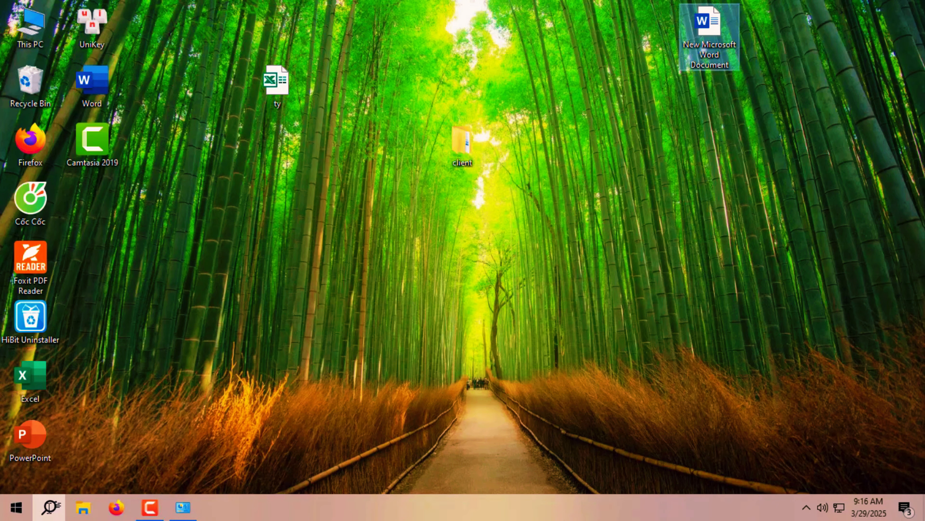
left_click(49, 507)
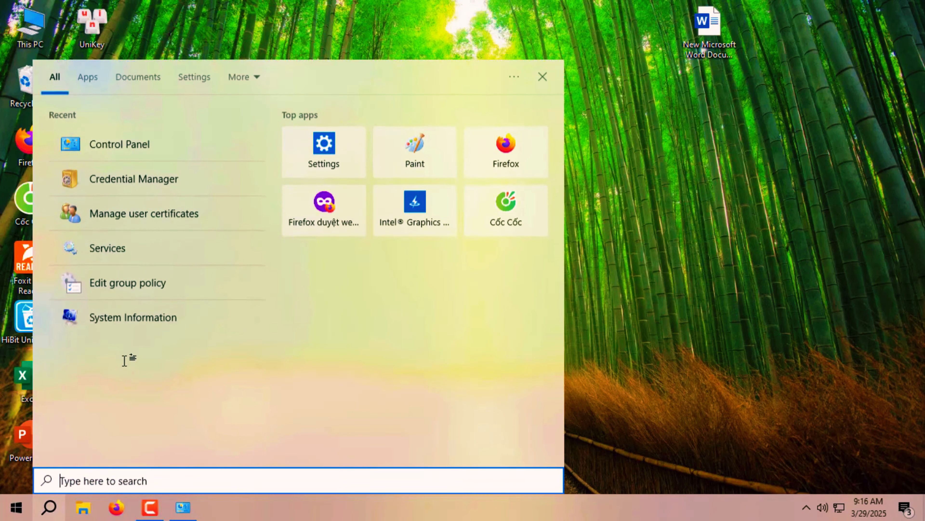
left_click(128, 257)
Restart the Print Spooler service.
scroll(275, 268, "down", 13)
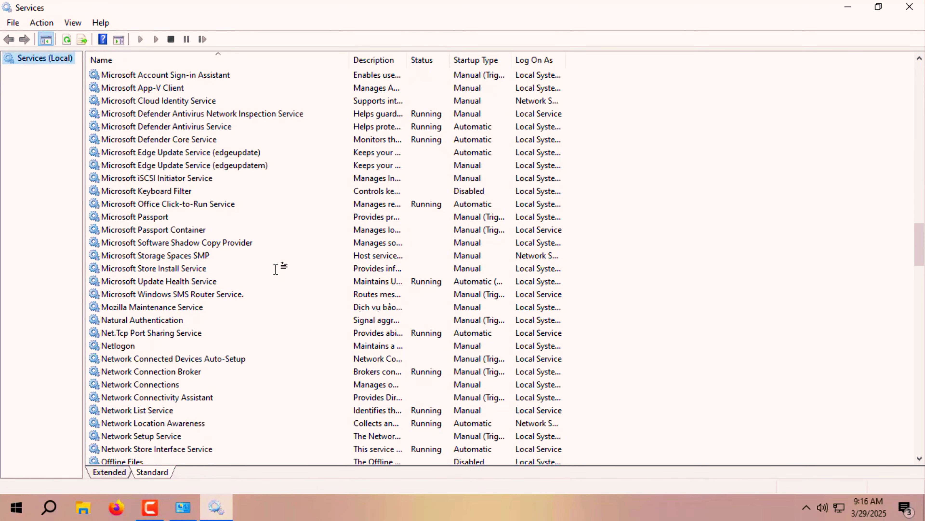
scroll(276, 268, "down", 4)
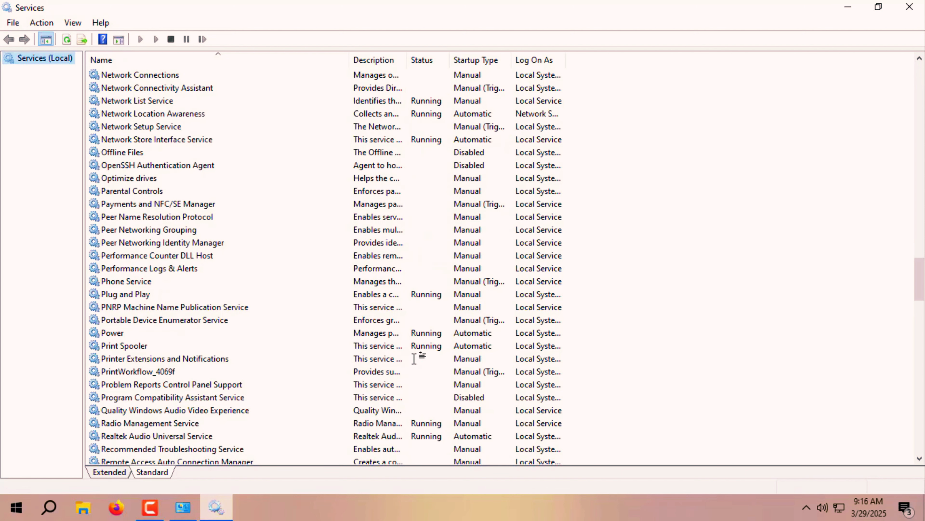
left_click(467, 346)
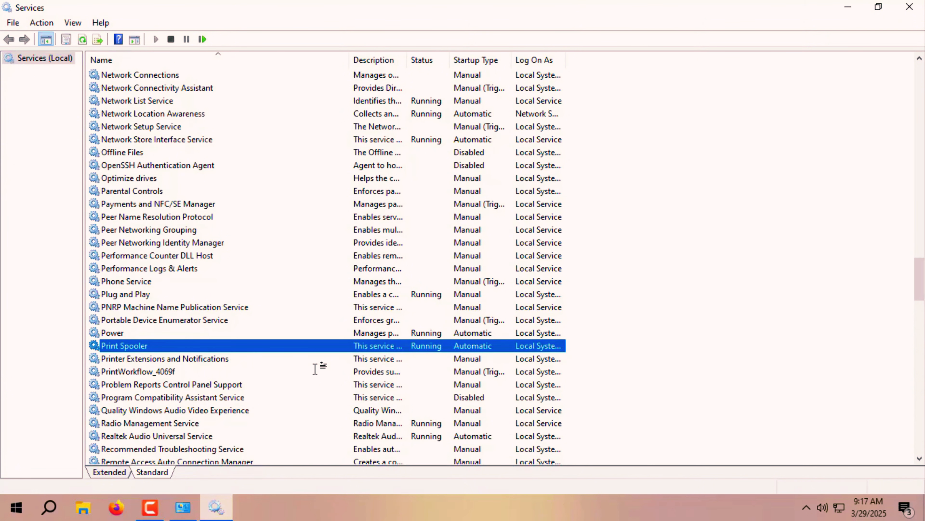
right_click(475, 343)
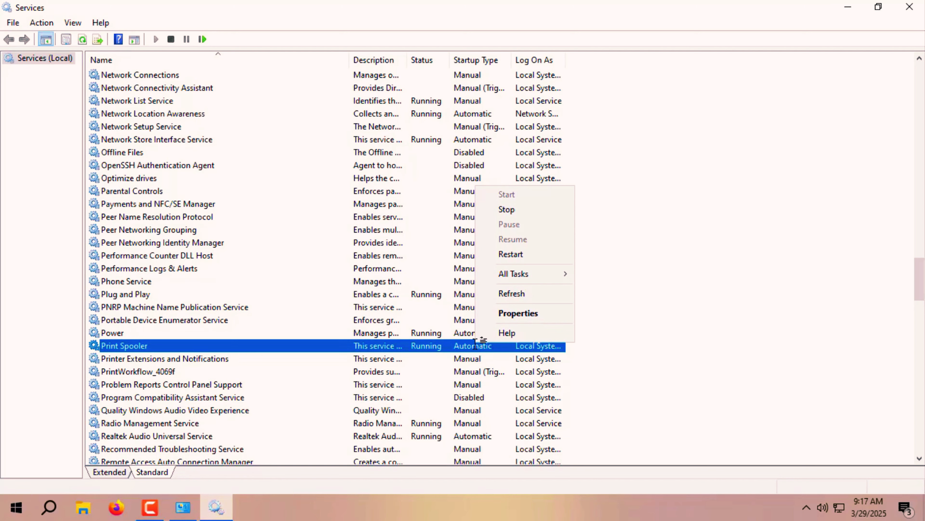
left_click(500, 255)
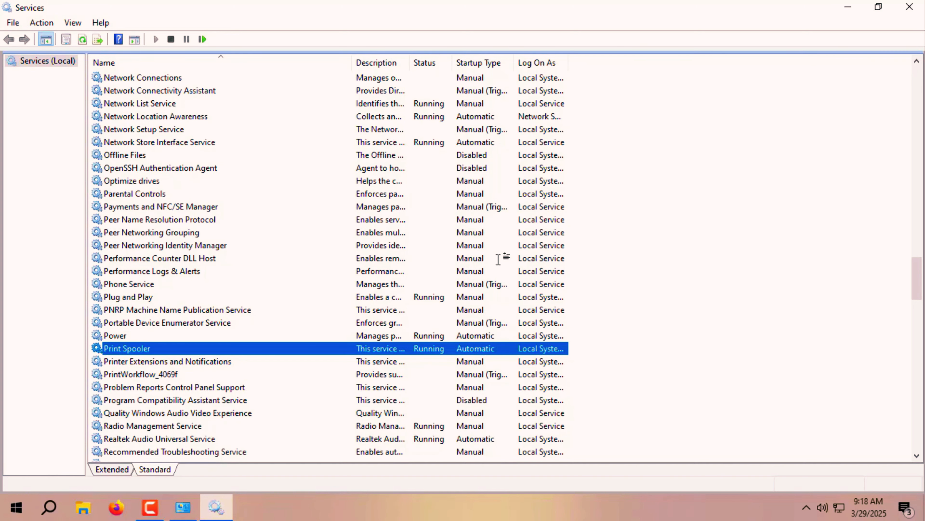
Close Services, open New Microsoft Word Document, and print it on the Ready HP LaserJet P1006.
left_click(909, 6)
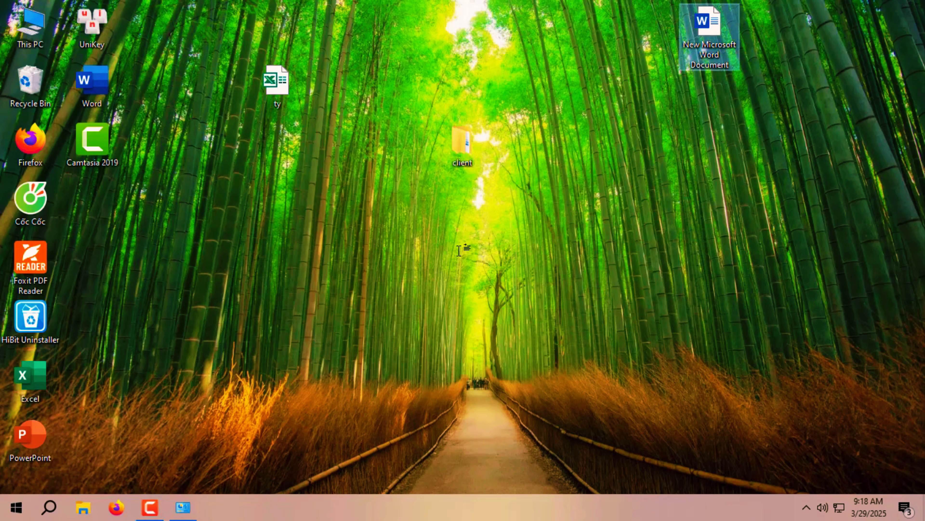
double_click(721, 39)
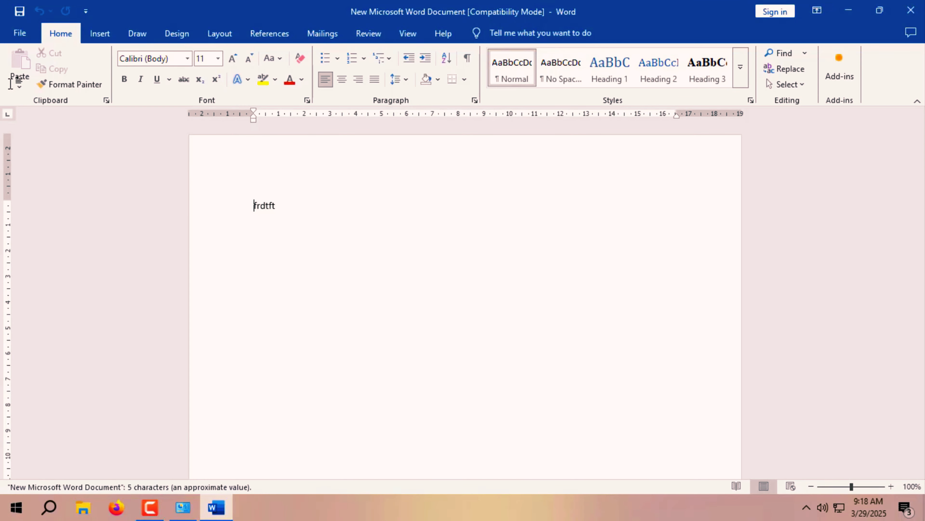
left_click(19, 34)
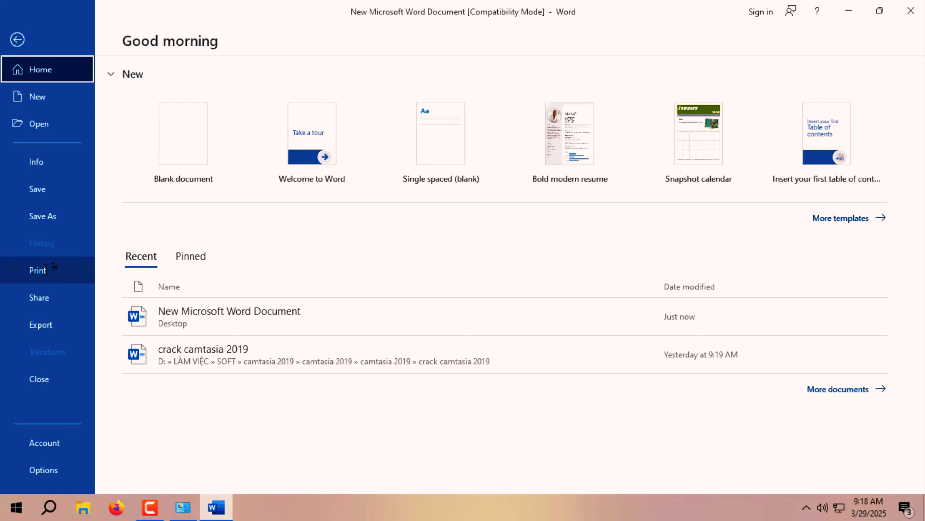
left_click(38, 270)
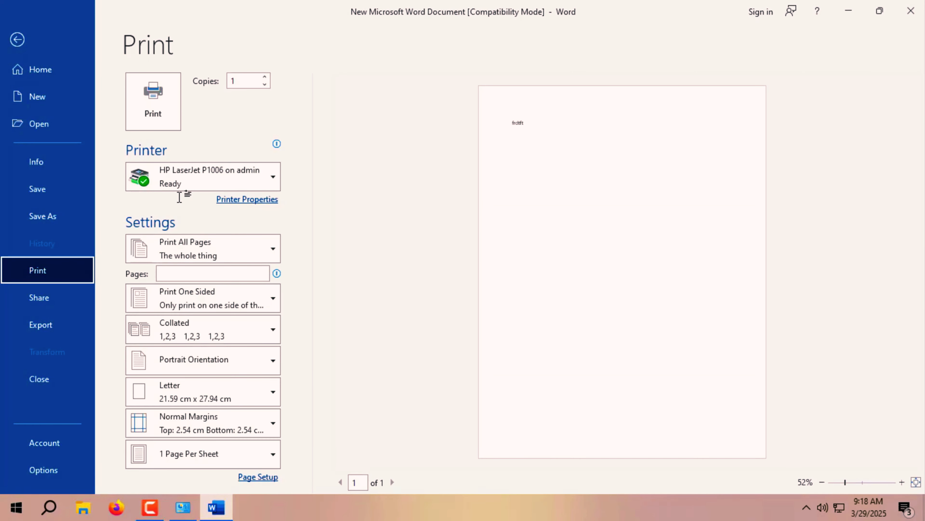
left_click(160, 102)
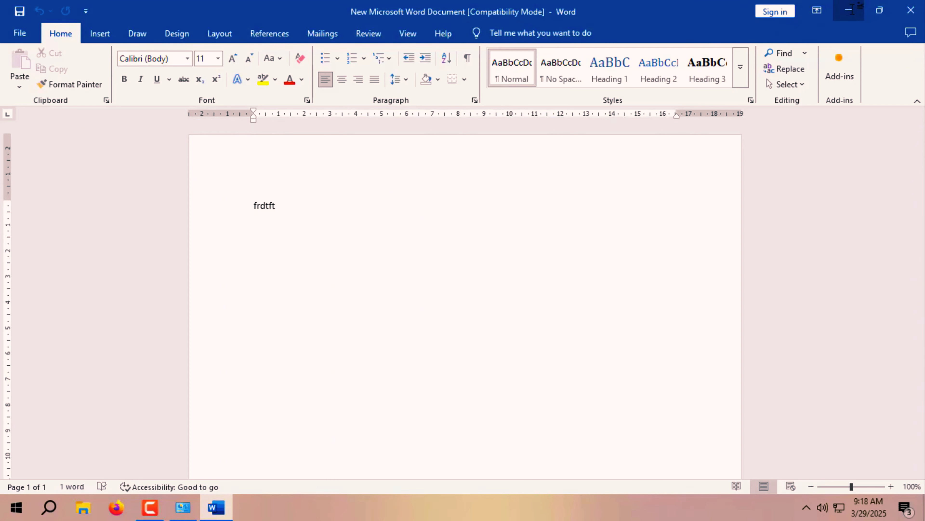
left_click(852, 9)
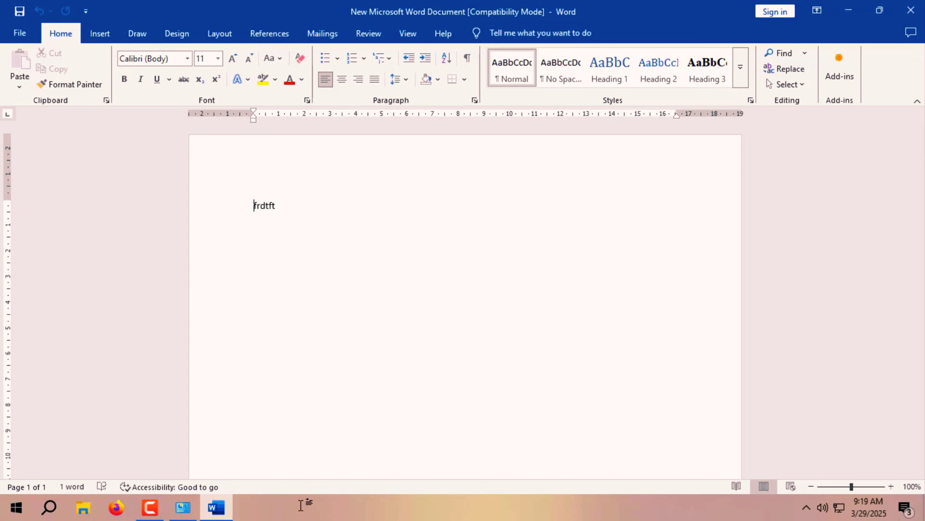
key("super+r")
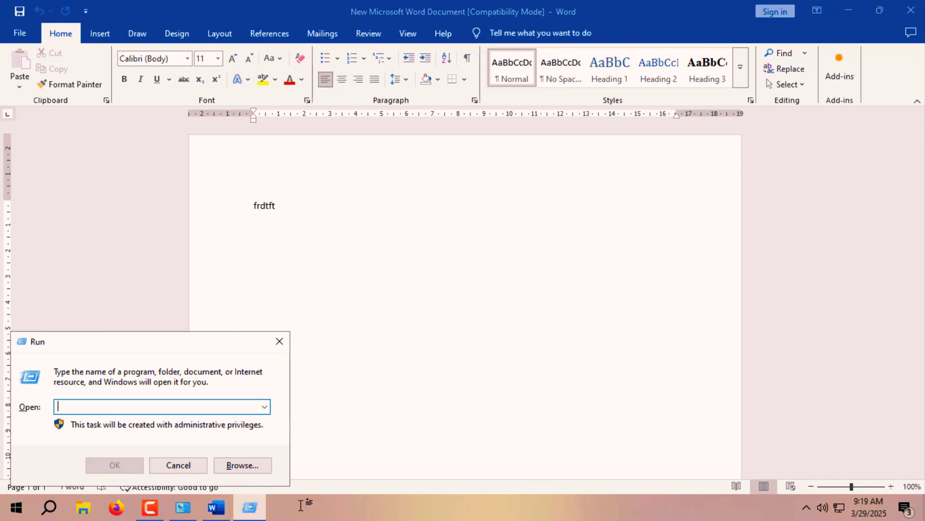
type("\\a")
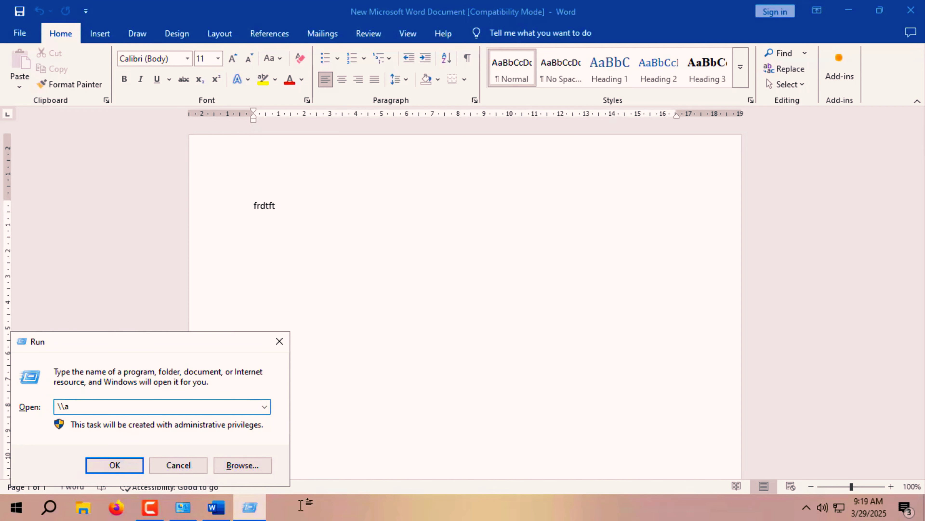
type("dmin")
key("Return")
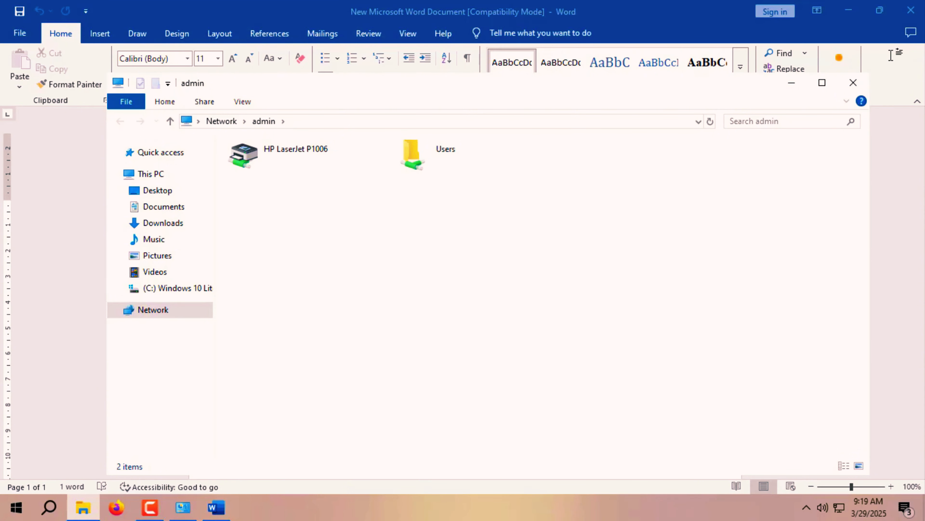
left_click(853, 83)
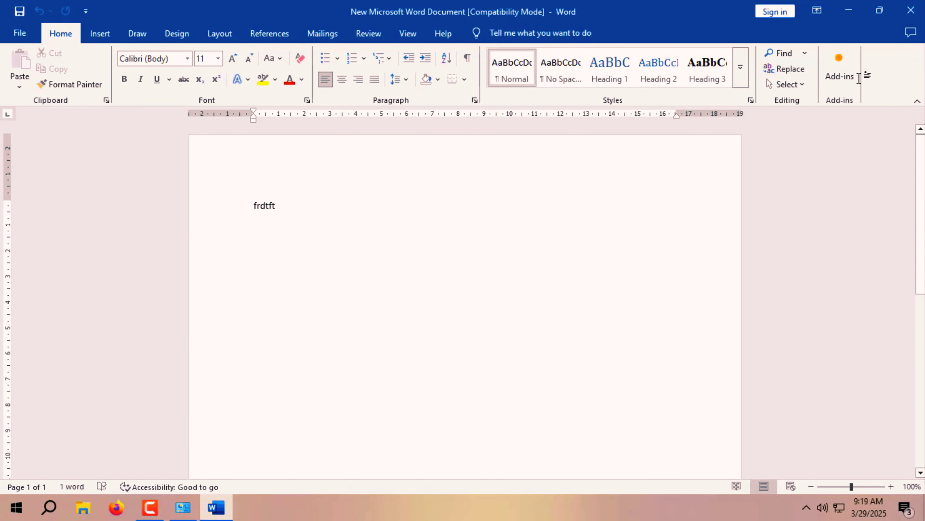